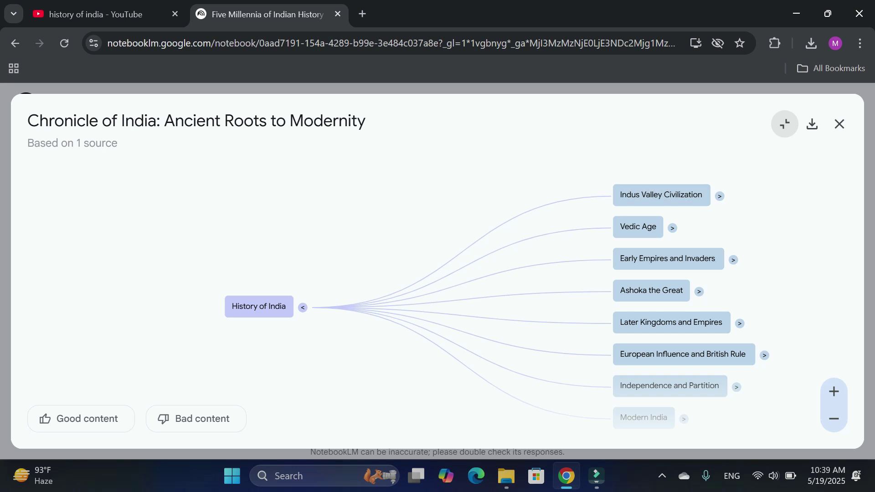
Open the four India history mind map branches: Indus Valley, Vedic Age, Aryan Kingdoms and Caste System.
{"action": "left_click", "coordinate": [720, 196]}
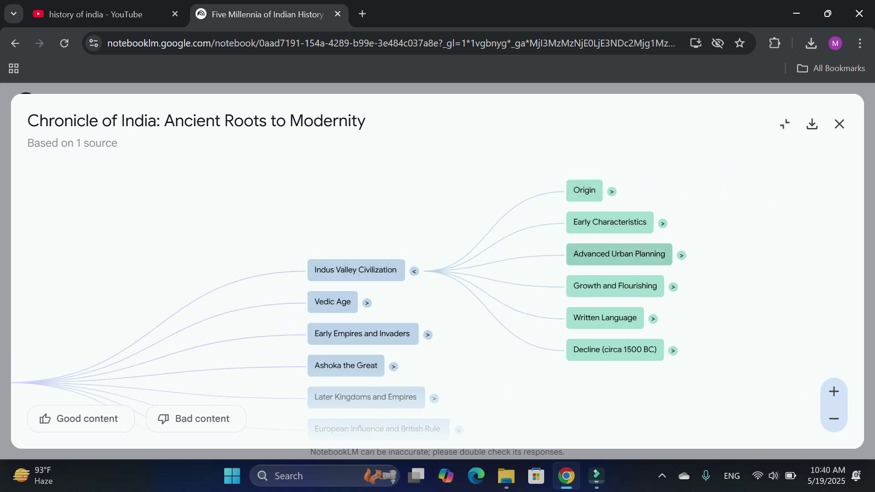
{"action": "left_click", "coordinate": [367, 303]}
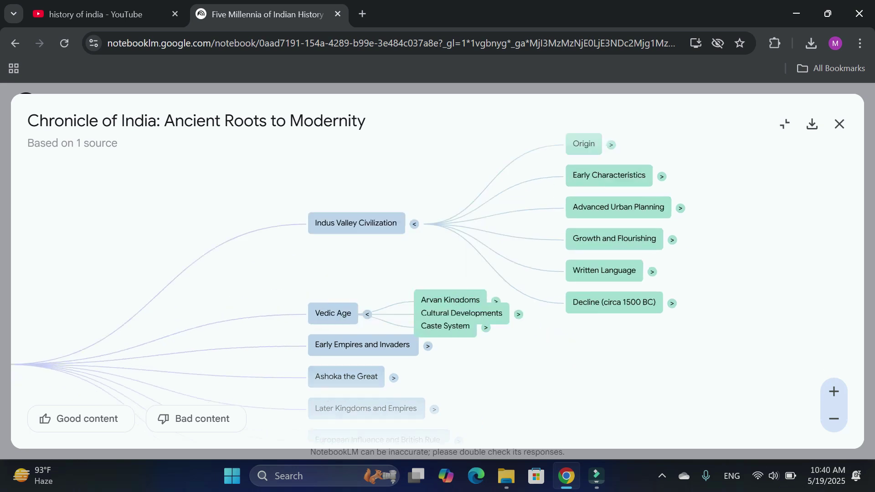
{"action": "left_click", "coordinate": [649, 240]}
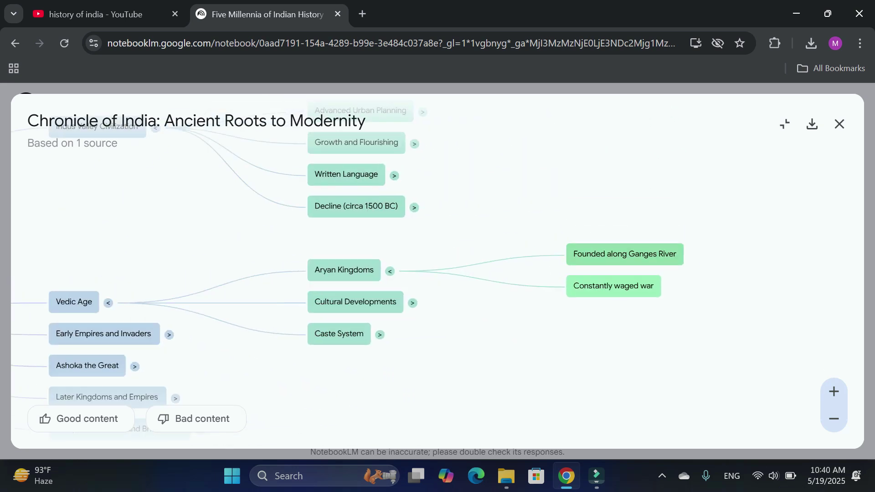
{"action": "left_click", "coordinate": [379, 334]}
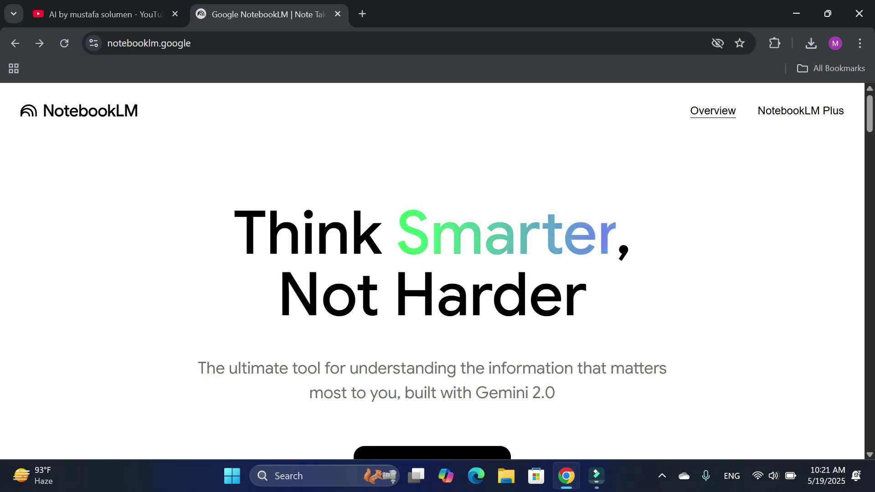
Launch the NotebookLM app from the landing page's Try NotebookLM link.
{"action": "scroll", "coordinate": [438, 274], "scroll_direction": "down", "scroll_amount": 5}
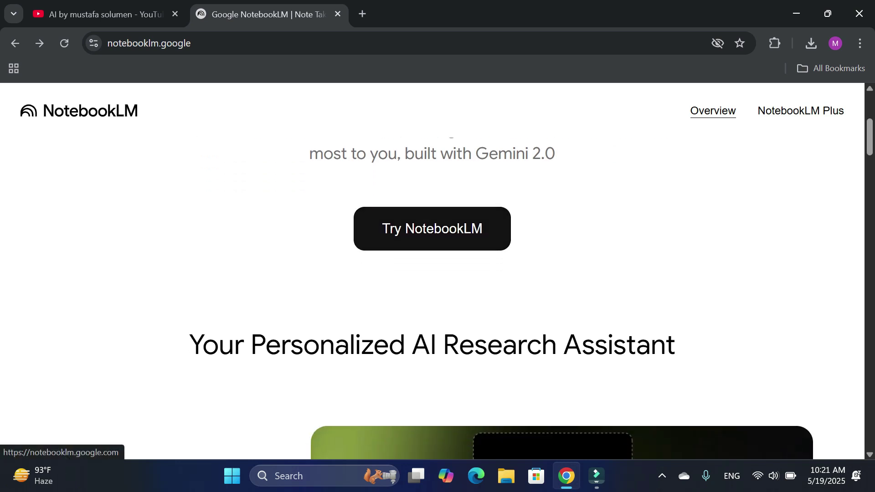
{"action": "left_click", "coordinate": [421, 224]}
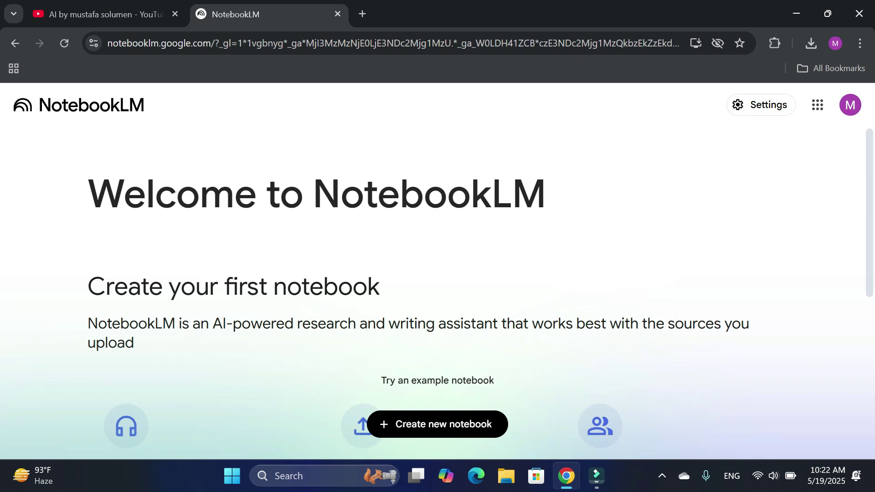
{"action": "scroll", "coordinate": [437, 274], "scroll_direction": "down", "scroll_amount": 1}
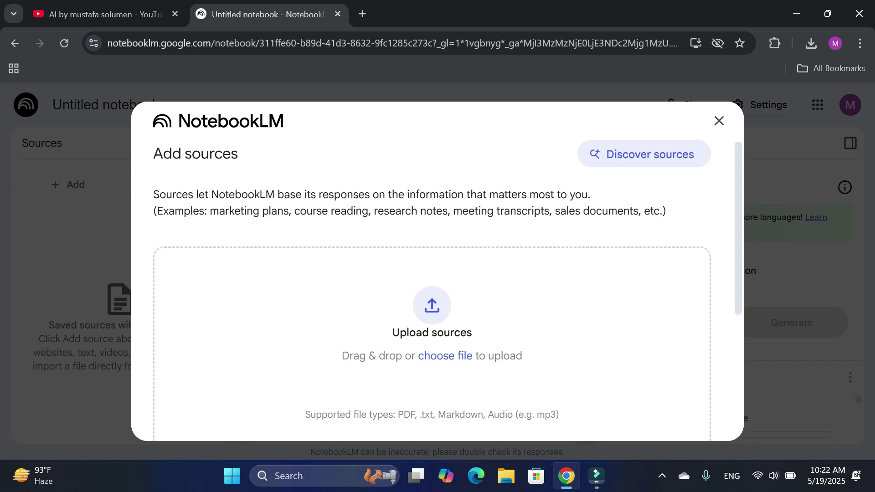
{"action": "scroll", "coordinate": [432, 290], "scroll_direction": "down", "scroll_amount": 2}
{"action": "scroll", "coordinate": [432, 290], "scroll_direction": "down", "scroll_amount": 3}
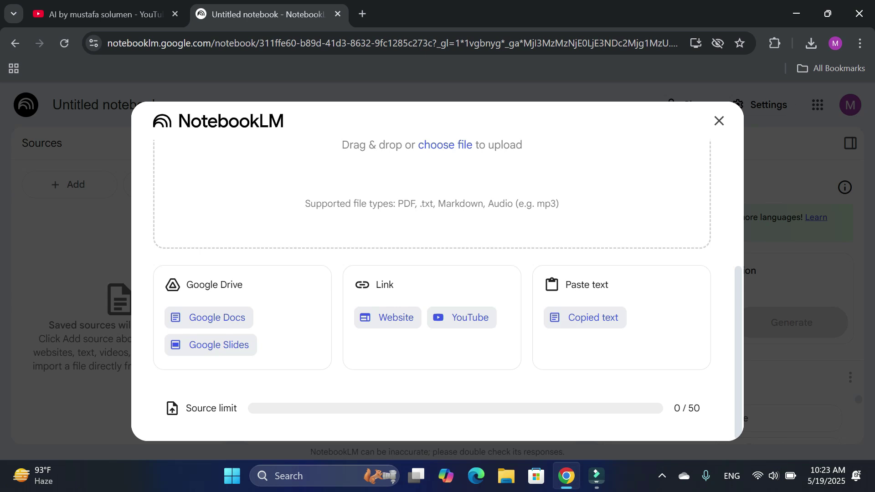
{"action": "scroll", "coordinate": [437, 273], "scroll_direction": "up", "scroll_amount": 5}
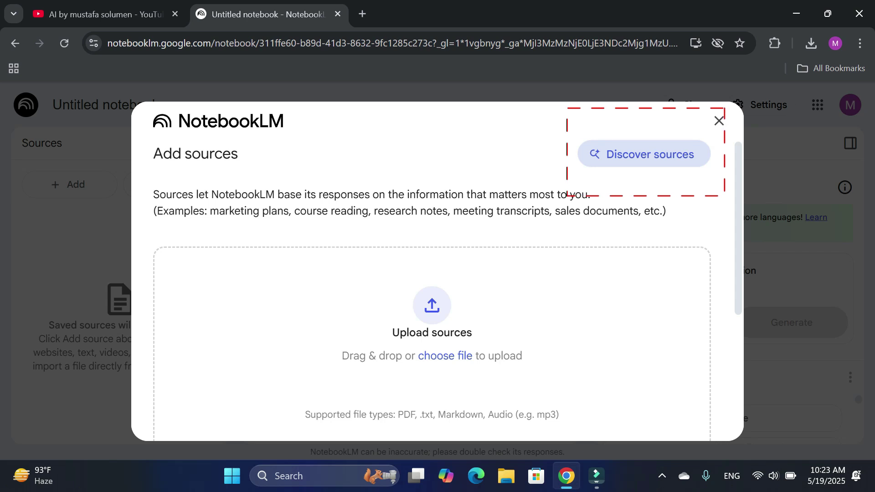
{"action": "left_click", "coordinate": [643, 154]}
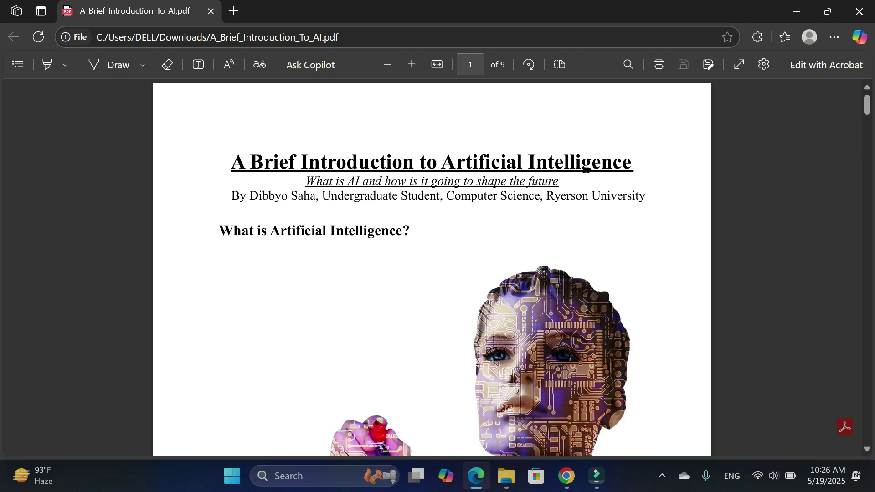
Scroll through the AI introduction PDF in Edge to page 7 of 9.
{"action": "scroll", "coordinate": [432, 267], "scroll_direction": "down", "scroll_amount": 5}
{"action": "scroll", "coordinate": [433, 267], "scroll_direction": "down", "scroll_amount": 10}
{"action": "scroll", "coordinate": [432, 267], "scroll_direction": "down", "scroll_amount": 5}
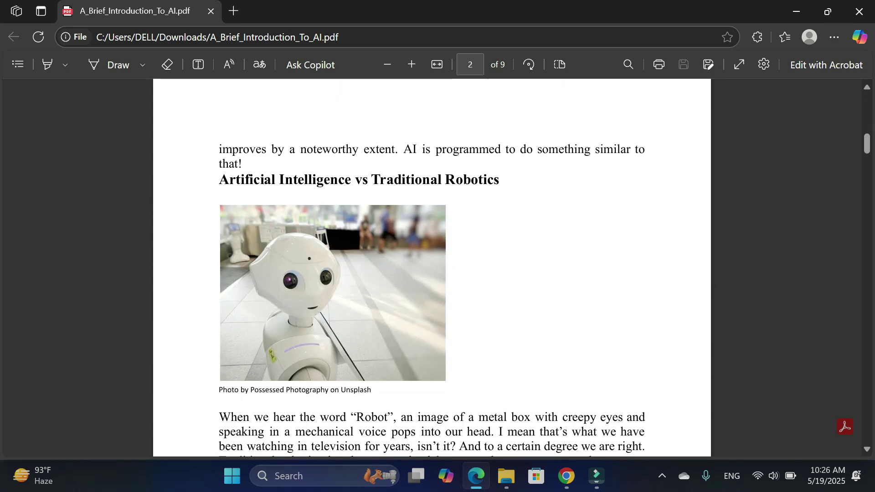
{"action": "scroll", "coordinate": [432, 267], "scroll_direction": "down", "scroll_amount": 10}
{"action": "scroll", "coordinate": [433, 267], "scroll_direction": "down", "scroll_amount": 10}
{"action": "scroll", "coordinate": [433, 267], "scroll_direction": "down", "scroll_amount": 2}
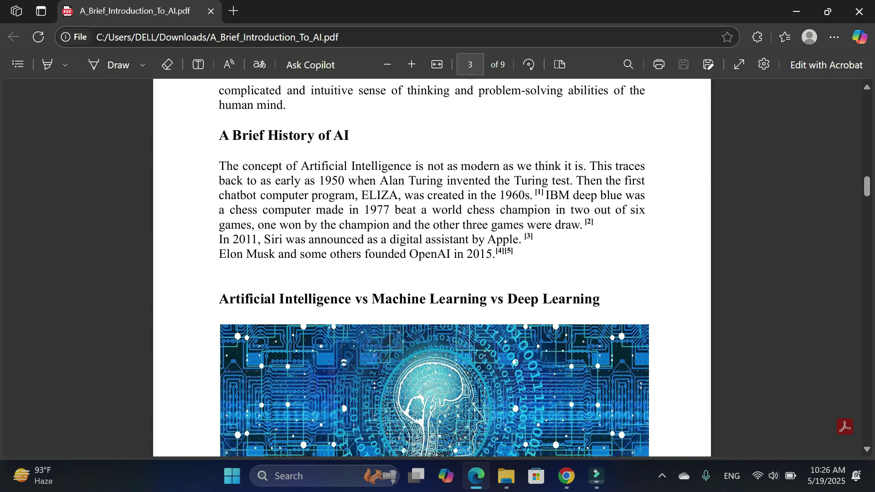
{"action": "scroll", "coordinate": [432, 267], "scroll_direction": "down", "scroll_amount": 5}
{"action": "scroll", "coordinate": [432, 267], "scroll_direction": "down", "scroll_amount": 5}
{"action": "scroll", "coordinate": [433, 267], "scroll_direction": "down", "scroll_amount": 5}
{"action": "scroll", "coordinate": [432, 267], "scroll_direction": "down", "scroll_amount": 2}
{"action": "scroll", "coordinate": [432, 268], "scroll_direction": "down", "scroll_amount": 5}
{"action": "scroll", "coordinate": [432, 267], "scroll_direction": "down", "scroll_amount": 2}
{"action": "scroll", "coordinate": [432, 267], "scroll_direction": "down", "scroll_amount": 8}
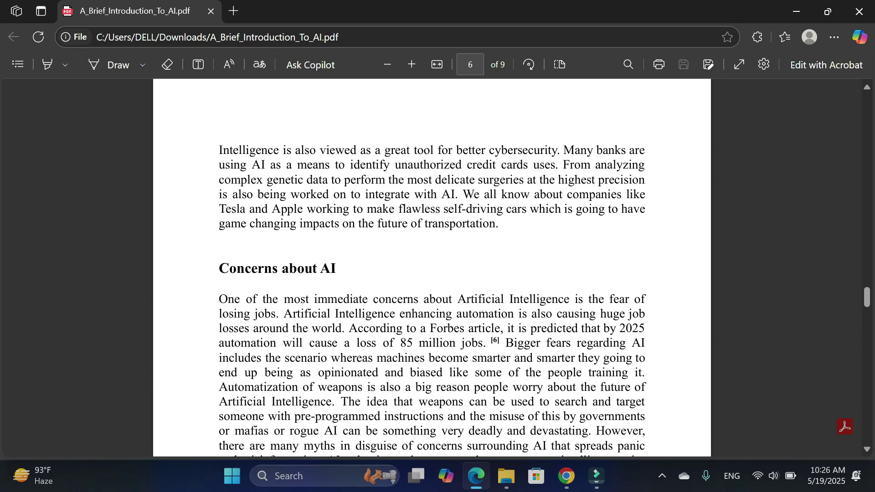
{"action": "scroll", "coordinate": [432, 267], "scroll_direction": "down", "scroll_amount": 5}
{"action": "scroll", "coordinate": [432, 268], "scroll_direction": "down", "scroll_amount": 10}
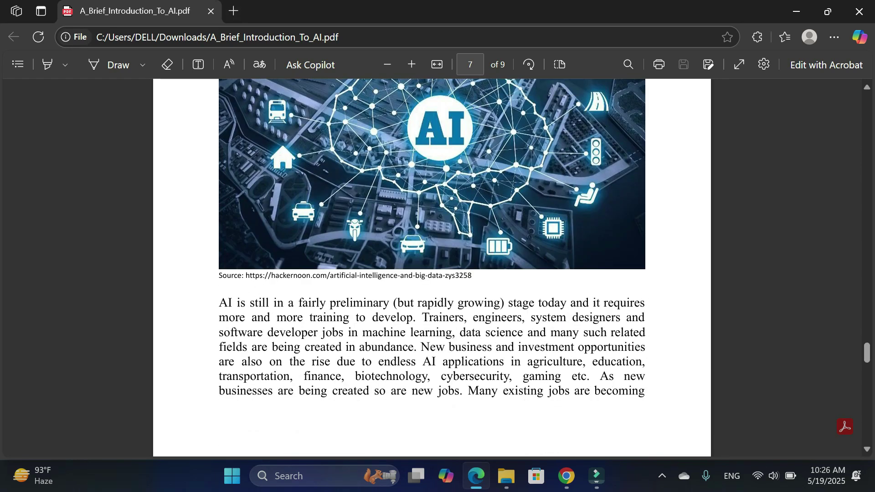
Upload A_Brief_Introduction_To_AI.pdf from the computer as the new notebook's source.
{"action": "left_click", "coordinate": [210, 11]}
{"action": "key", "text": "alt+Tab"}
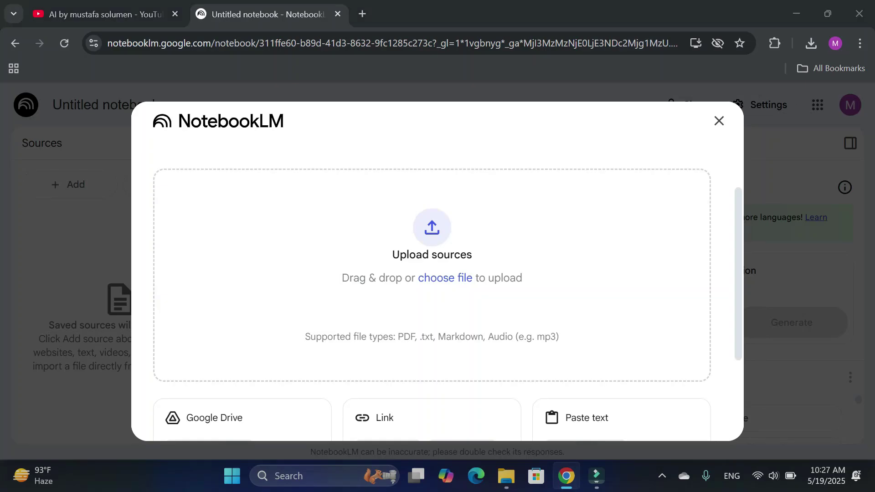
{"action": "left_click", "coordinate": [446, 278]}
{"action": "key", "text": "Return"}
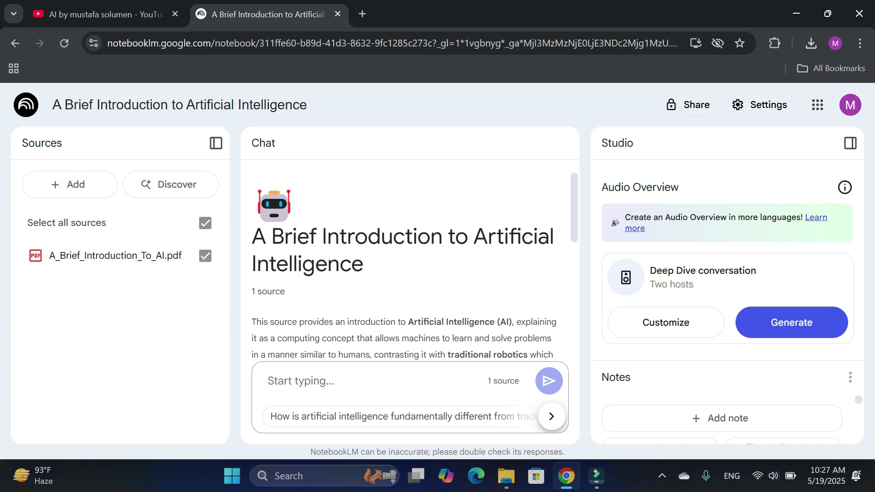
Scroll the Chat panel to the end of the generated summary, where the Mind Map button appears.
{"action": "scroll", "coordinate": [410, 267], "scroll_direction": "down", "scroll_amount": 5}
{"action": "scroll", "coordinate": [410, 267], "scroll_direction": "up", "scroll_amount": 5}
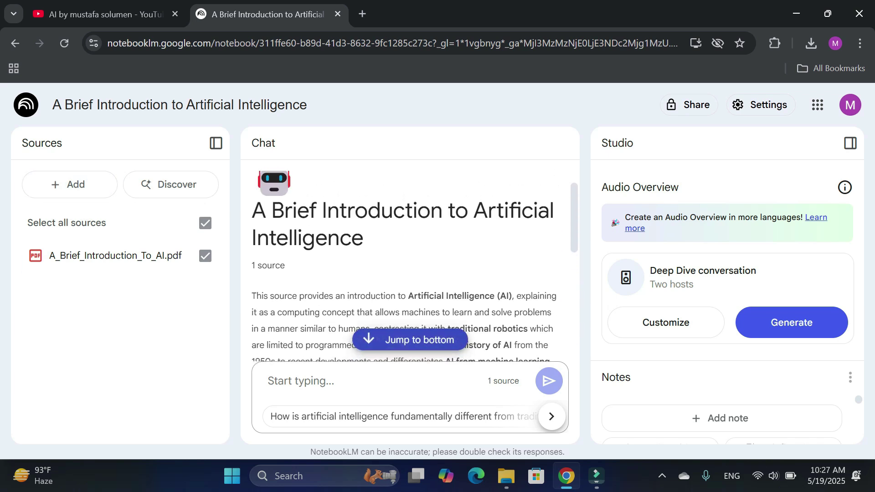
{"action": "scroll", "coordinate": [410, 267], "scroll_direction": "down", "scroll_amount": 1}
{"action": "scroll", "coordinate": [410, 267], "scroll_direction": "down", "scroll_amount": 1}
{"action": "scroll", "coordinate": [410, 266], "scroll_direction": "down", "scroll_amount": 2}
{"action": "scroll", "coordinate": [410, 267], "scroll_direction": "down", "scroll_amount": 4}
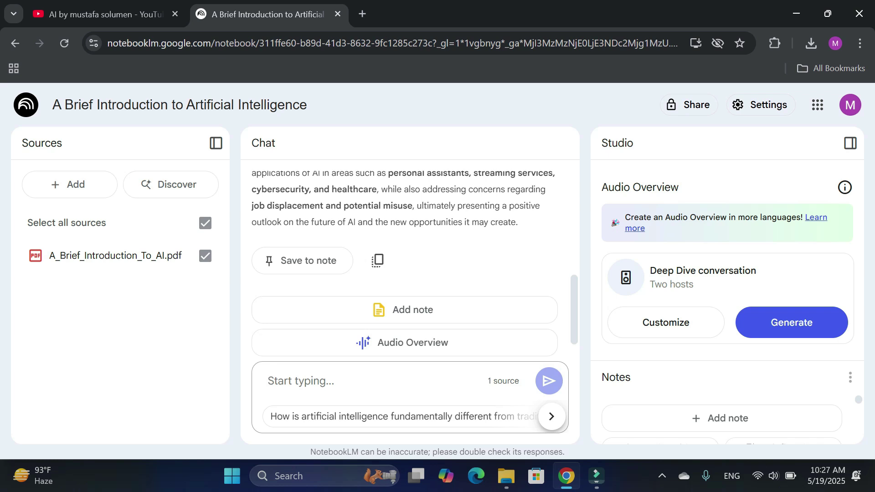
{"action": "scroll", "coordinate": [410, 266], "scroll_direction": "down", "scroll_amount": 1}
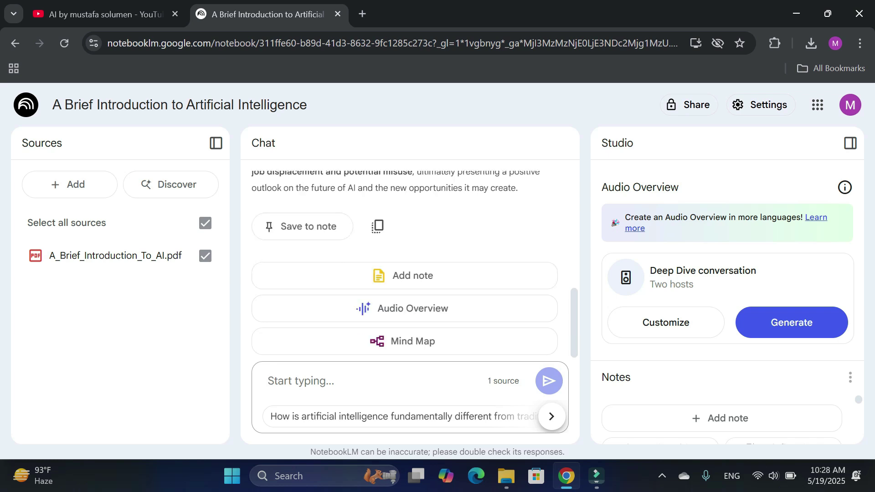
{"action": "type", "text": "What is AI?"}
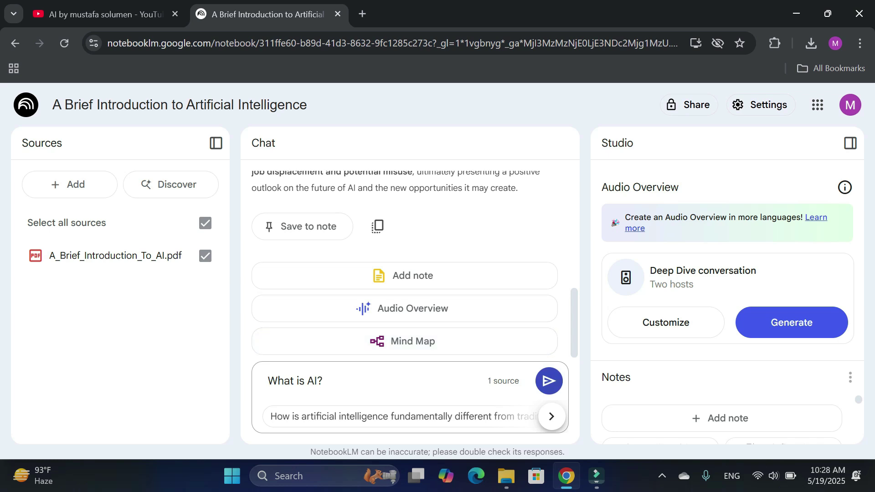
{"action": "key", "text": "Return"}
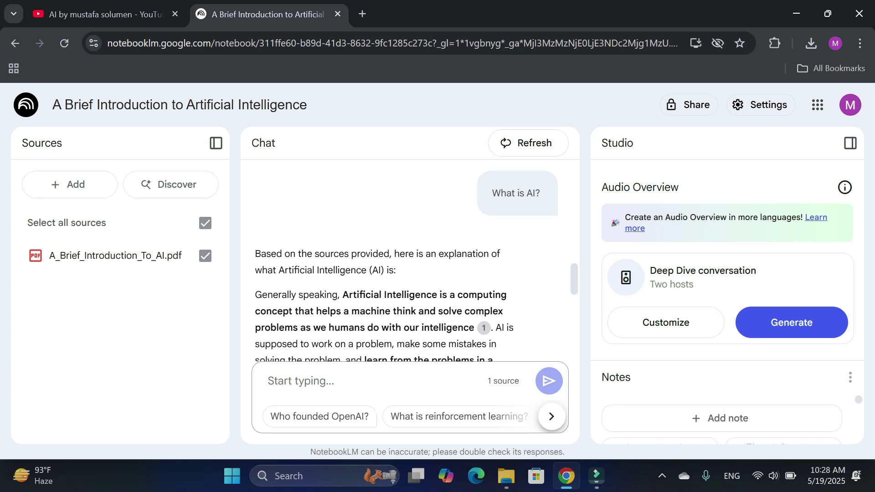
{"action": "scroll", "coordinate": [406, 267], "scroll_direction": "down", "scroll_amount": 4}
{"action": "scroll", "coordinate": [407, 267], "scroll_direction": "down", "scroll_amount": 4}
{"action": "scroll", "coordinate": [385, 260], "scroll_direction": "up", "scroll_amount": 3}
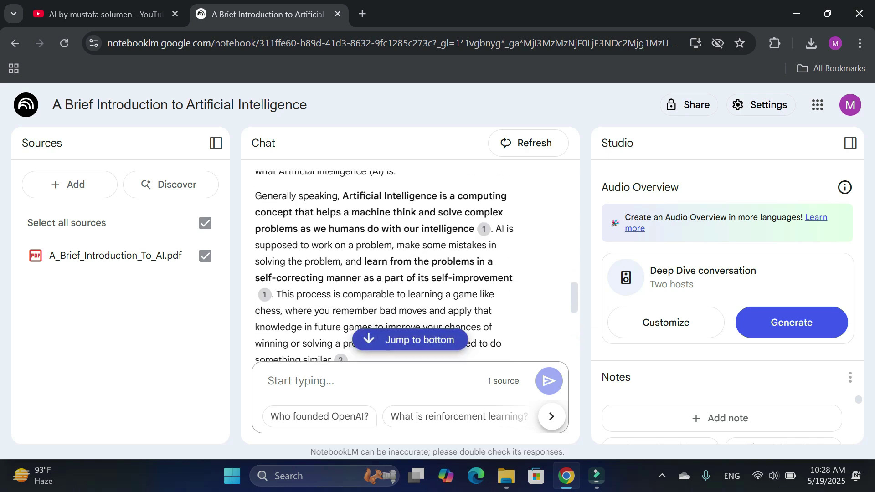
{"action": "scroll", "coordinate": [406, 260], "scroll_direction": "down", "scroll_amount": 3}
{"action": "scroll", "coordinate": [406, 260], "scroll_direction": "down", "scroll_amount": 3}
{"action": "scroll", "coordinate": [407, 260], "scroll_direction": "down", "scroll_amount": 3}
{"action": "scroll", "coordinate": [407, 267], "scroll_direction": "up", "scroll_amount": 5}
{"action": "scroll", "coordinate": [407, 266], "scroll_direction": "up", "scroll_amount": 5}
{"action": "scroll", "coordinate": [406, 267], "scroll_direction": "up", "scroll_amount": 10}
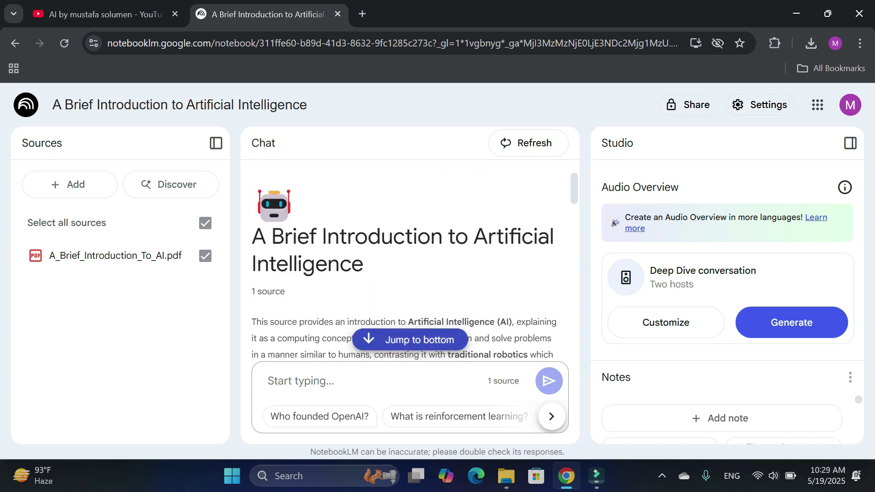
{"action": "scroll", "coordinate": [406, 267], "scroll_direction": "down", "scroll_amount": 2}
{"action": "scroll", "coordinate": [406, 267], "scroll_direction": "down", "scroll_amount": 3}
{"action": "scroll", "coordinate": [406, 267], "scroll_direction": "down", "scroll_amount": 4}
{"action": "scroll", "coordinate": [406, 267], "scroll_direction": "down", "scroll_amount": 4}
{"action": "scroll", "coordinate": [406, 232], "scroll_direction": "down", "scroll_amount": 1}
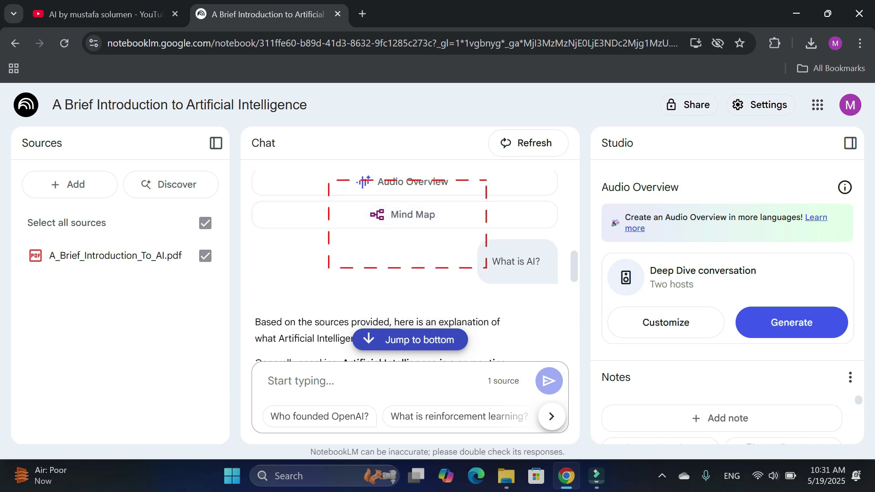
Hide the Studio panel and open the 'Artificial Intelligence: Concepts, History, and Future' mind map.
{"action": "left_click", "coordinate": [850, 142]}
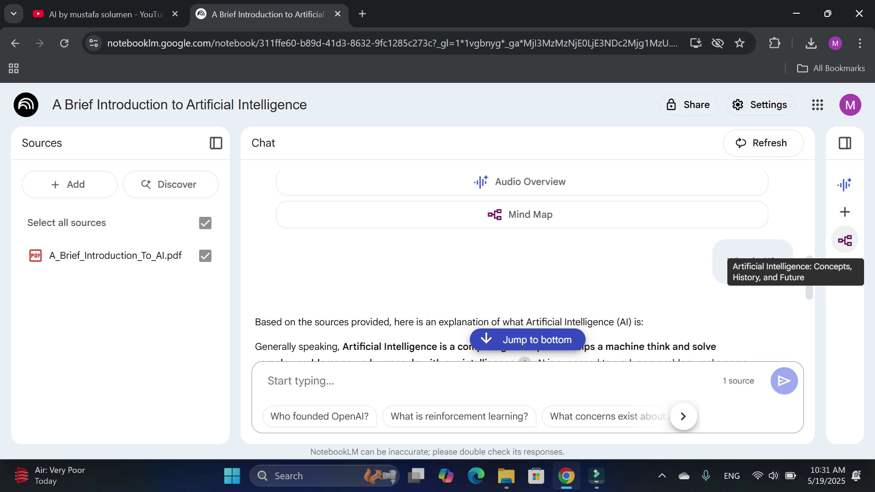
{"action": "left_click", "coordinate": [845, 241]}
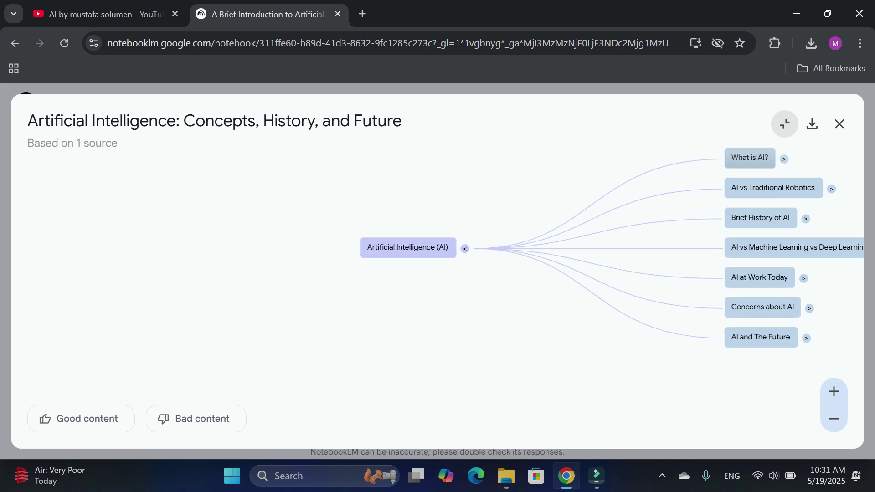
Expand the What is AI? branch and its Computing concept node.
{"action": "scroll", "coordinate": [757, 160], "scroll_direction": "up", "scroll_amount": 3}
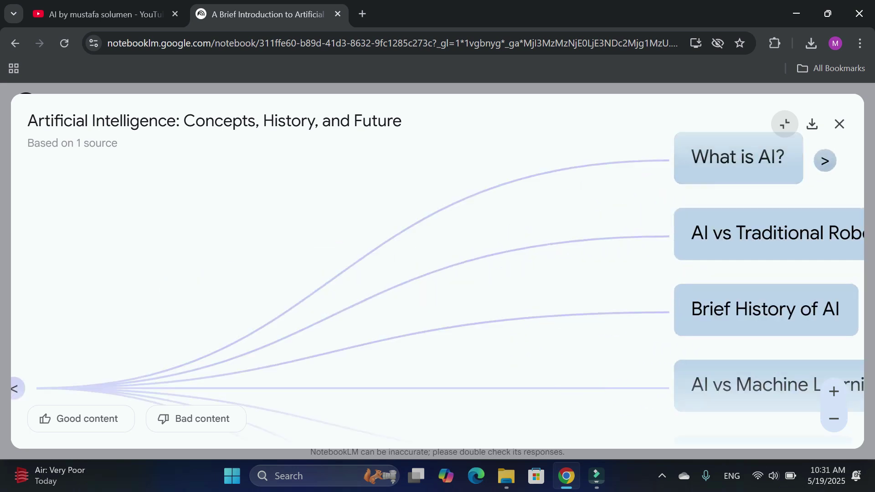
{"action": "left_click", "coordinate": [825, 160]}
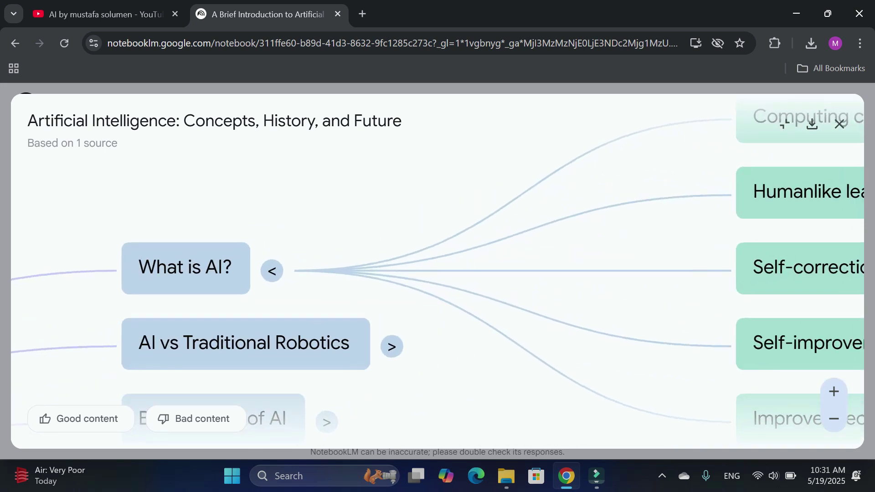
{"action": "scroll", "coordinate": [803, 324], "scroll_direction": "down", "scroll_amount": 3}
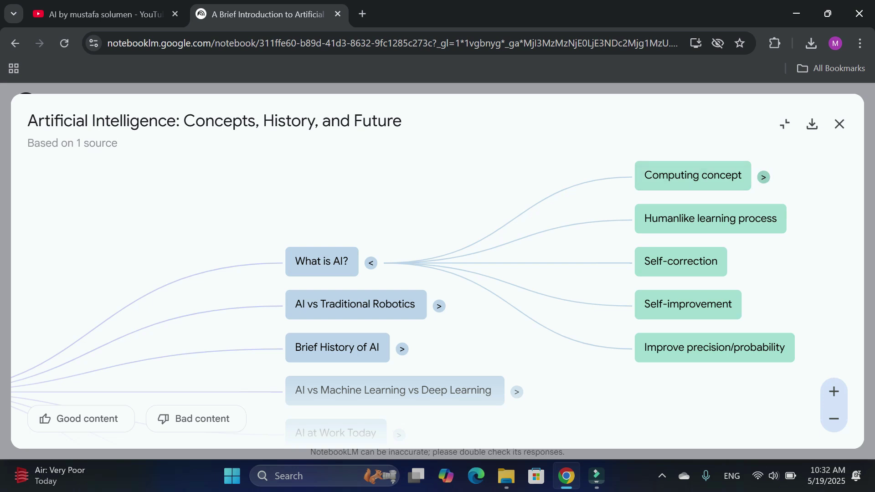
{"action": "left_click", "coordinate": [763, 178]}
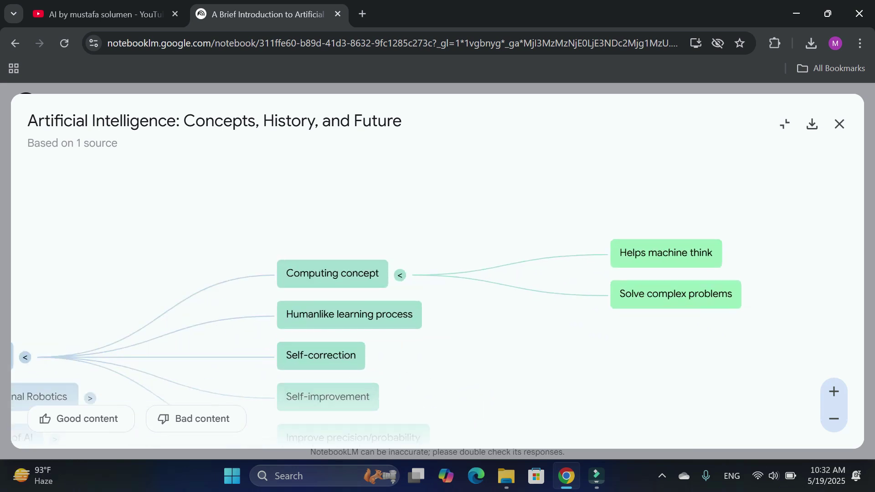
{"action": "left_click", "coordinate": [400, 275]}
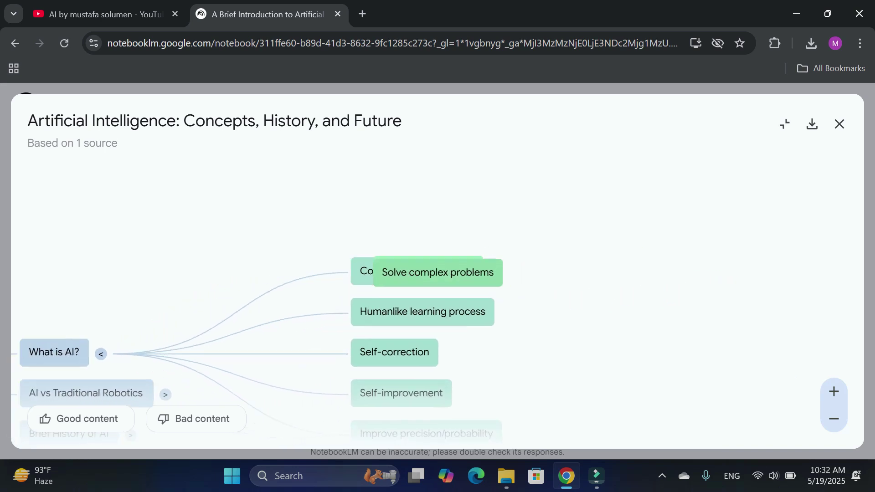
{"action": "left_click", "coordinate": [512, 272]}
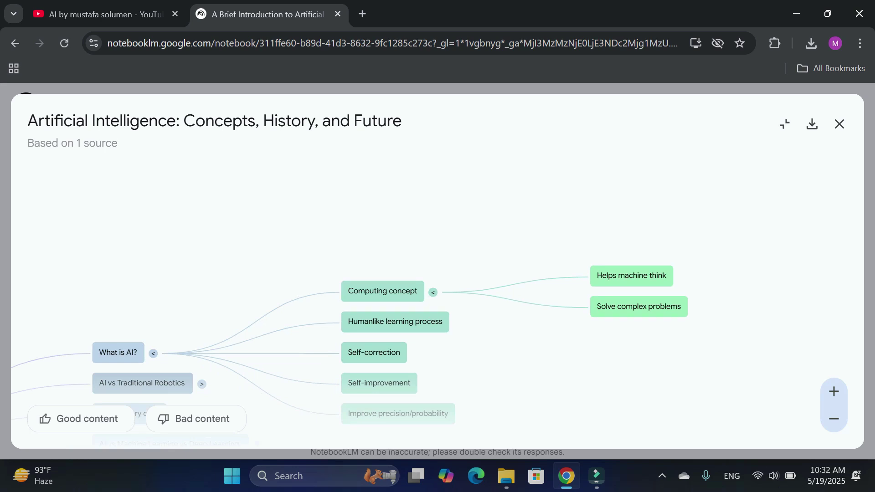
Expand the Robotics, History, Concerns and Future branches, then download the map as PNG.
{"action": "left_click", "coordinate": [201, 384]}
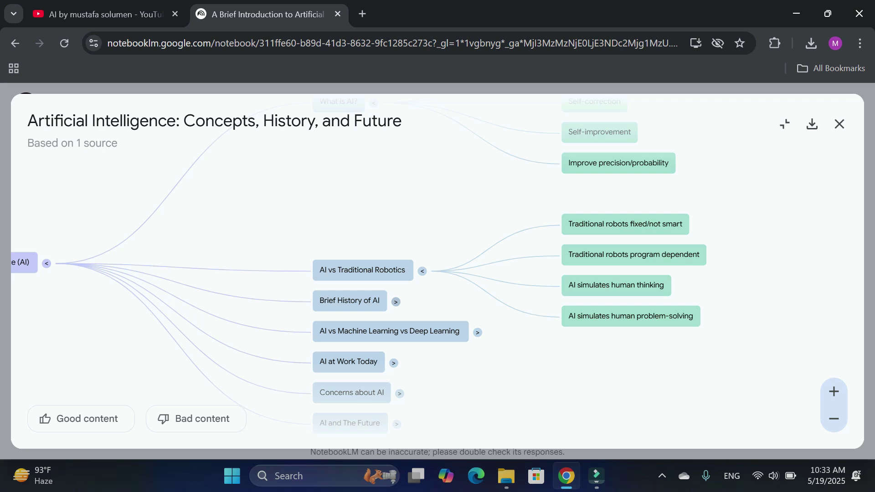
{"action": "left_click", "coordinate": [396, 302]}
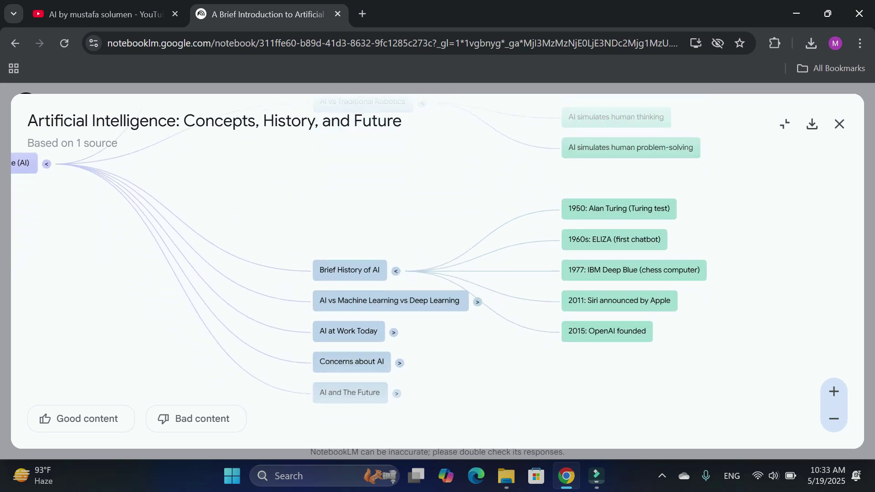
{"action": "left_click", "coordinate": [400, 363]}
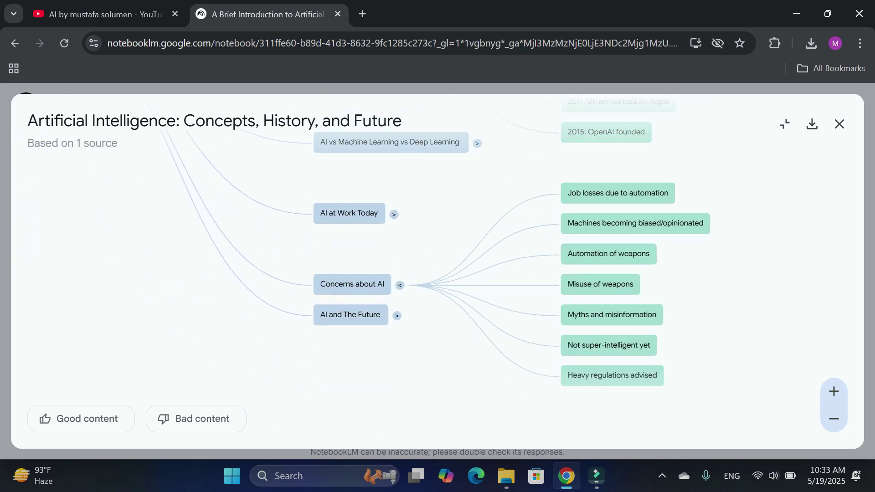
{"action": "left_click", "coordinate": [397, 302]}
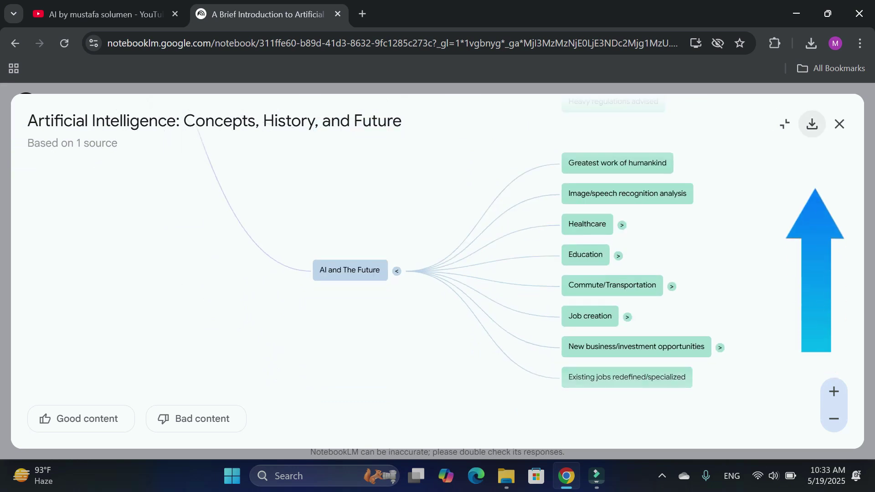
{"action": "left_click", "coordinate": [813, 124]}
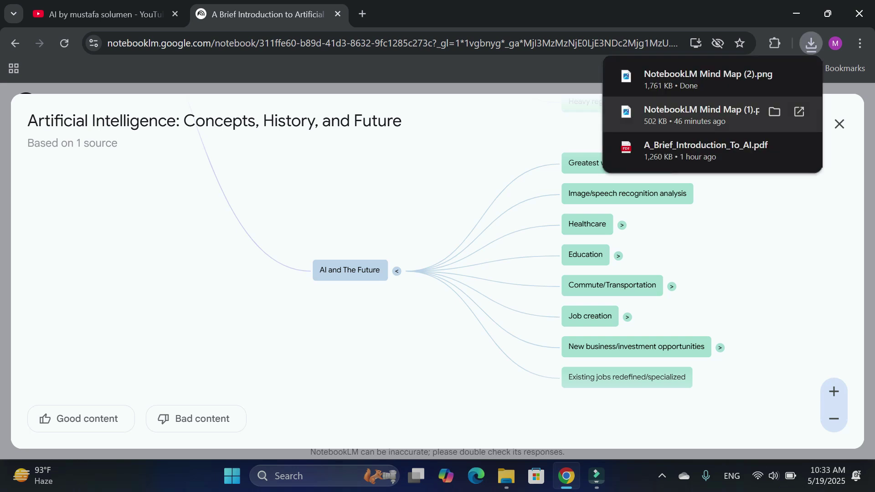
View NotebookLM Mind Map (2).png in Photos, then close the viewer.
{"action": "left_click", "coordinate": [693, 79]}
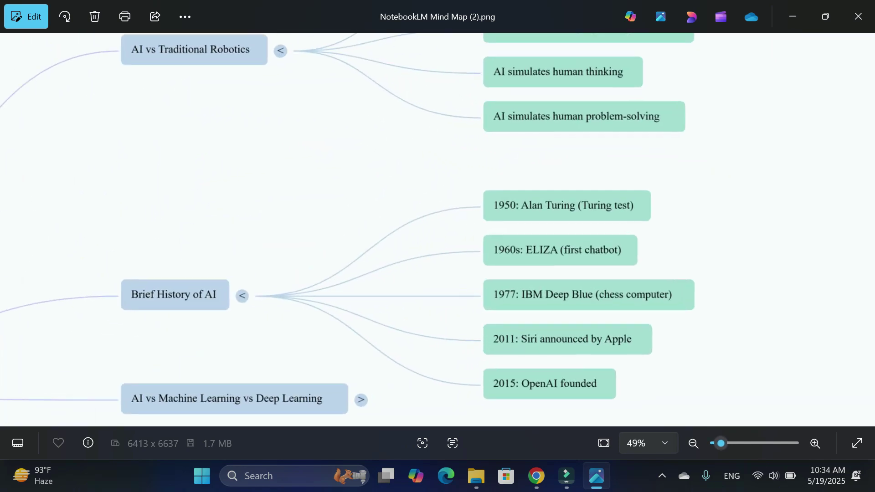
{"action": "key", "text": "alt+F4"}
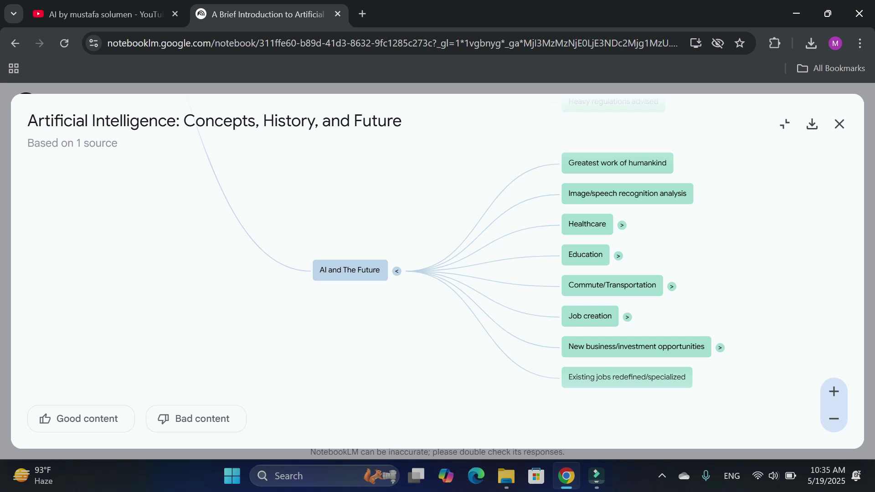
Close the mind map, copy the India history documentary's link from YouTube, and return to NotebookLM.
{"action": "key", "text": "Escape"}
{"action": "key", "text": "ctrl+1"}
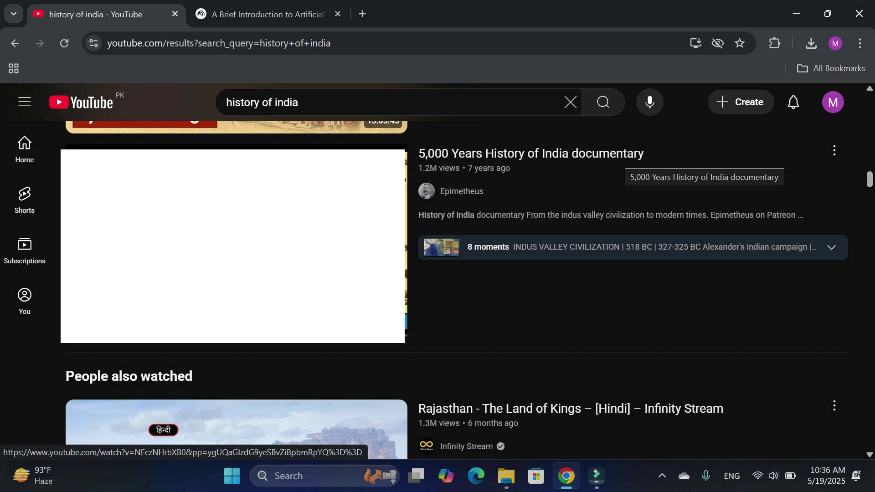
{"action": "right_click", "coordinate": [256, 194]}
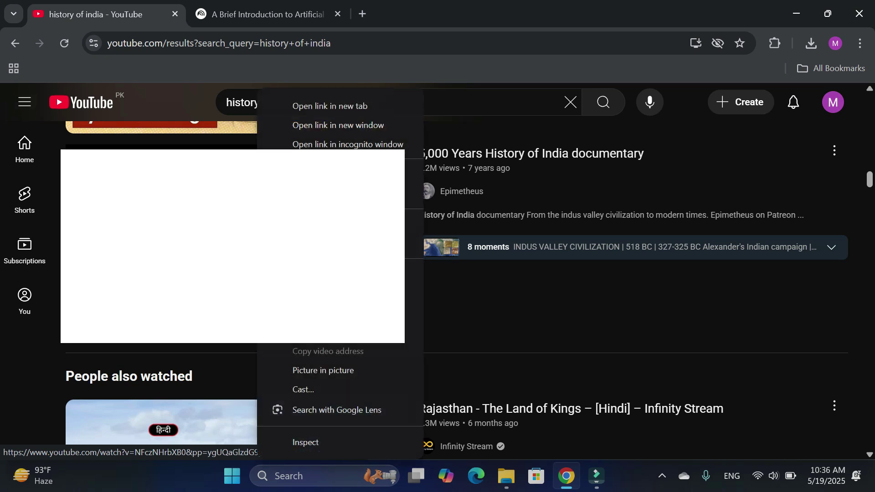
{"action": "left_click", "coordinate": [296, 194]}
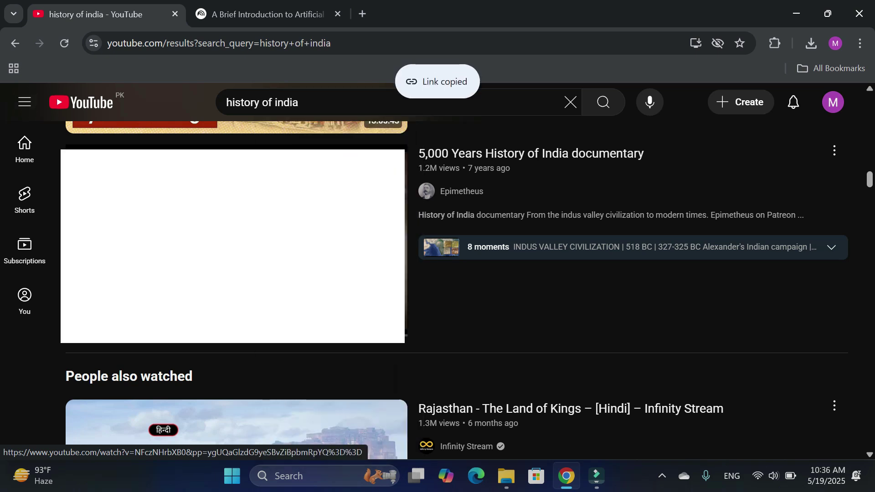
{"action": "key", "text": "ctrl+Tab"}
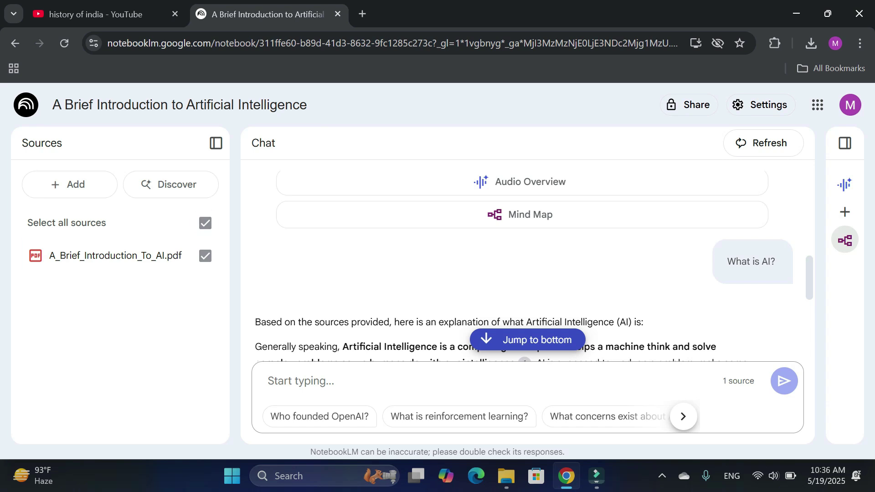
Create a new notebook and paste the India history video link as its YouTube source.
{"action": "left_click", "coordinate": [15, 43]}
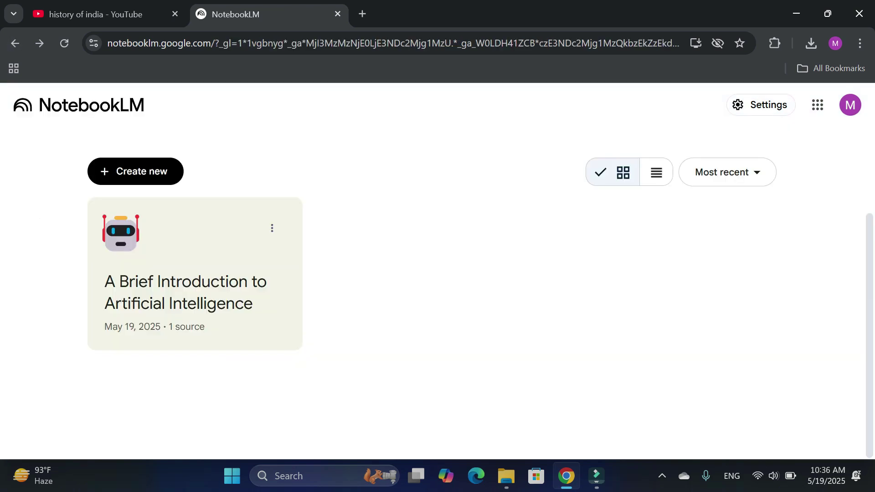
{"action": "left_click", "coordinate": [136, 171]}
{"action": "scroll", "coordinate": [432, 274], "scroll_direction": "down", "scroll_amount": 5}
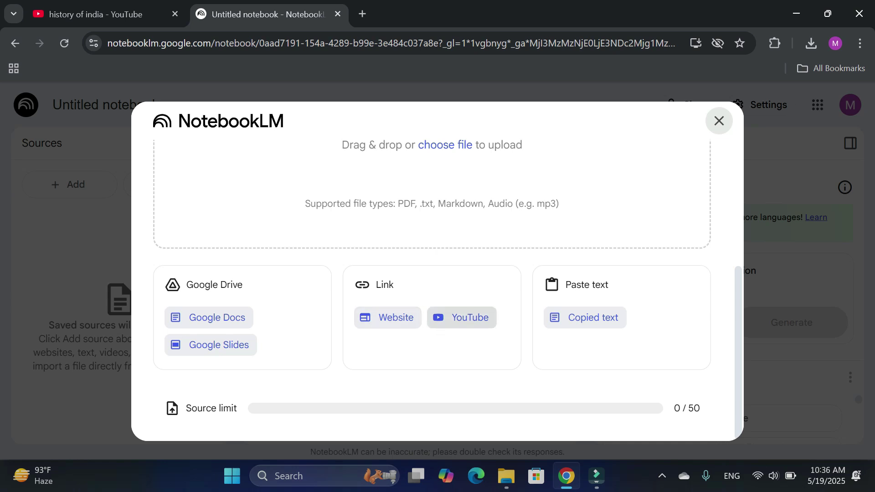
{"action": "left_click", "coordinate": [461, 317]}
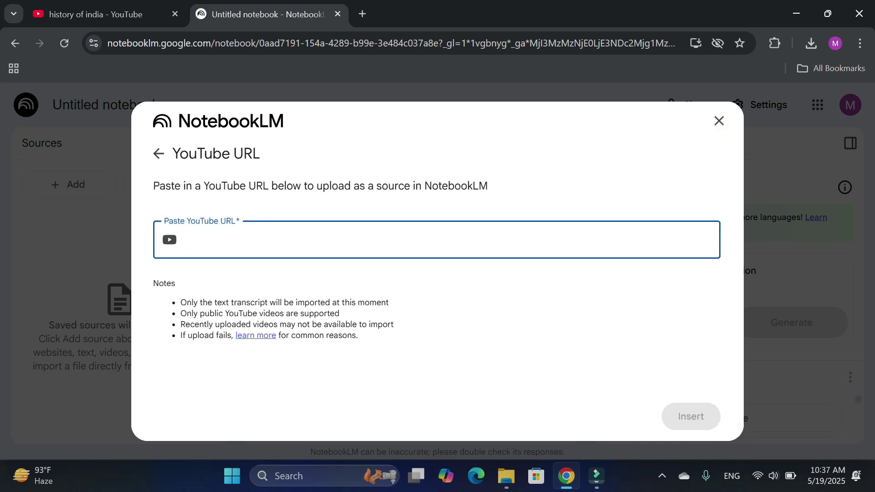
{"action": "key", "text": "ctrl+v"}
{"action": "key", "text": "Return"}
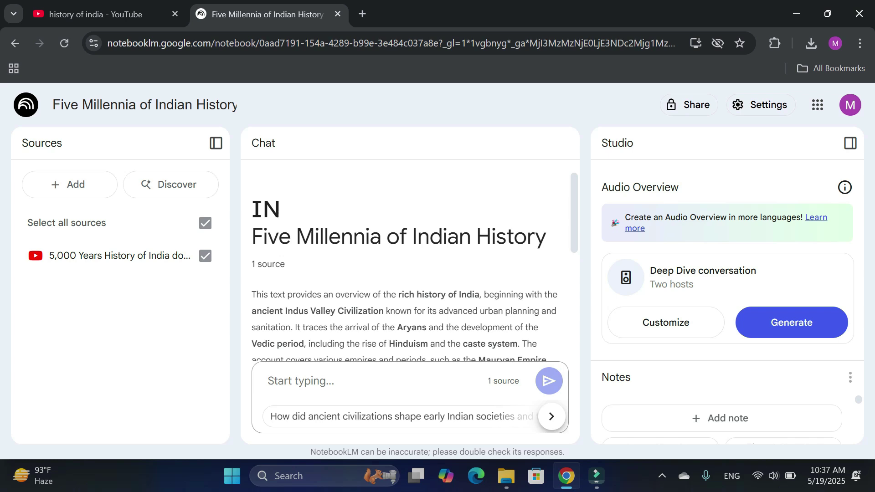
Ask the chat: 'Provide a brief summary of 5000 years of Indian history.'.
{"action": "scroll", "coordinate": [406, 320], "scroll_direction": "down", "scroll_amount": 5}
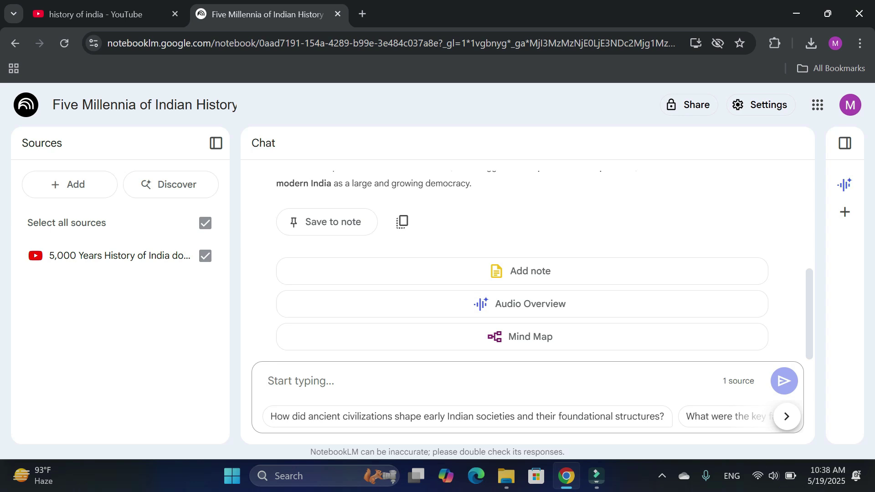
{"action": "type", "text": "Provide a brief summary of 5000 years of Indian history."}
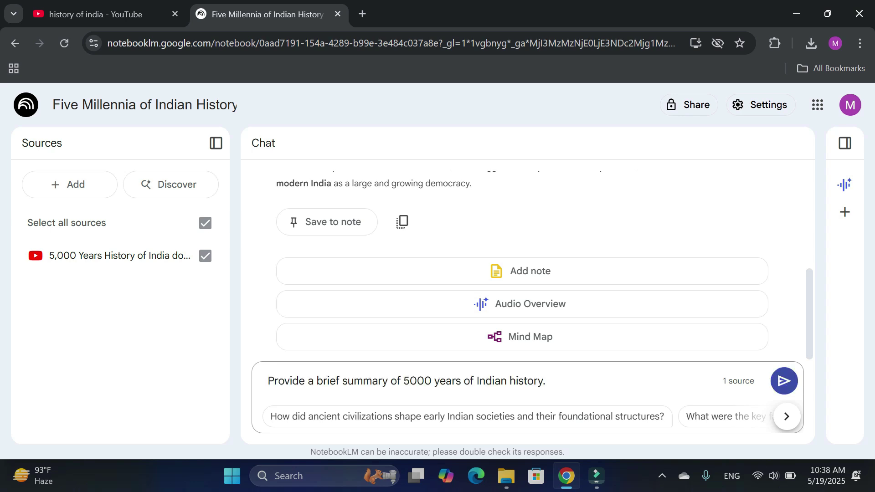
{"action": "key", "text": "Return"}
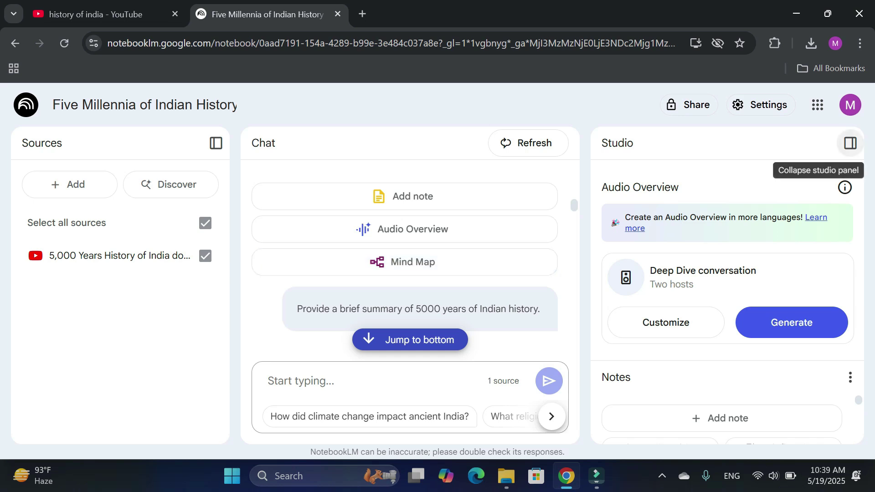
Generate the 'Chronicle of India: Ancient Roots to Modernity' mind map and zoom out to all eight eras.
{"action": "left_click", "coordinate": [850, 143]}
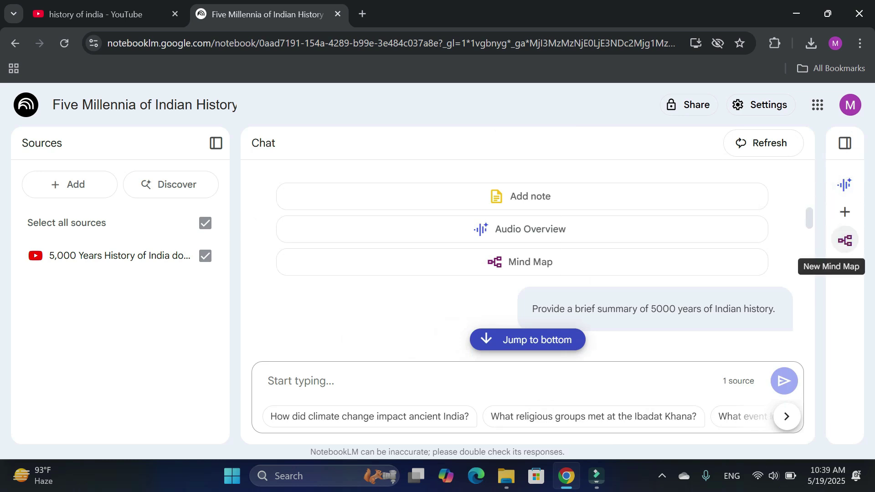
{"action": "left_click", "coordinate": [846, 241]}
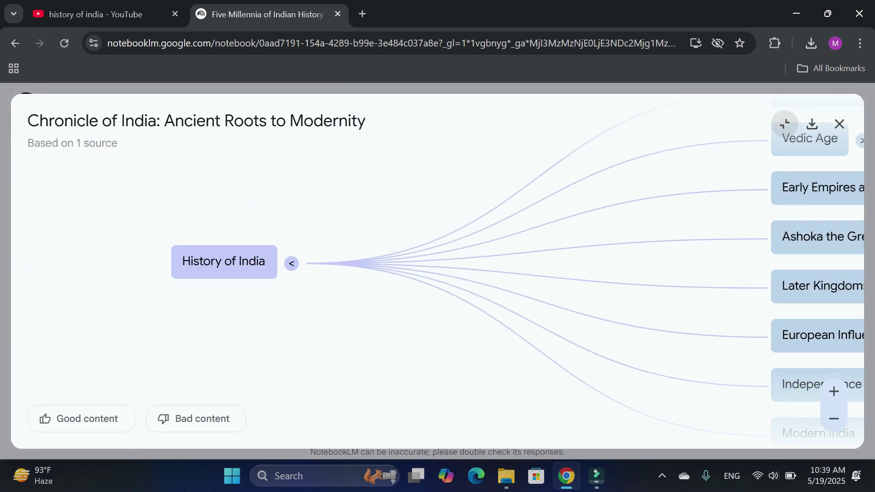
{"action": "scroll", "coordinate": [325, 391], "scroll_direction": "down", "scroll_amount": 3}
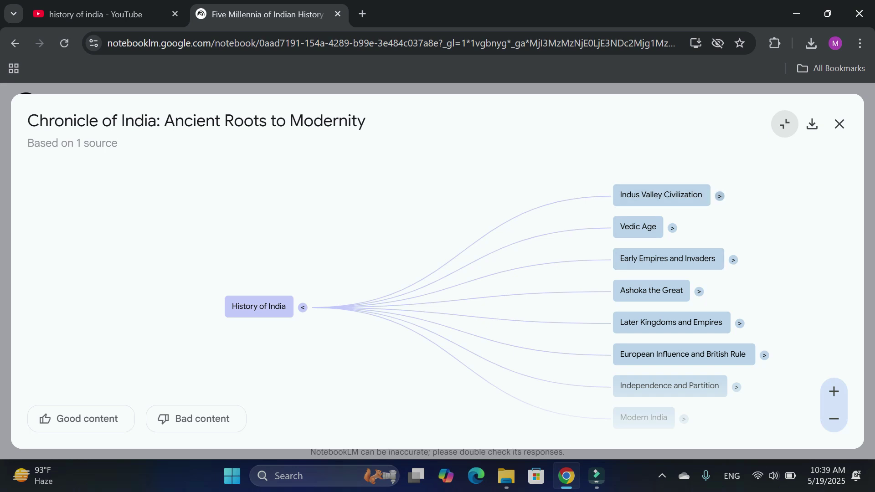
Expand Indus Valley, Vedic Age, Aryan Kingdoms and Caste System branches, then download the map as PNG.
{"action": "left_click", "coordinate": [720, 196]}
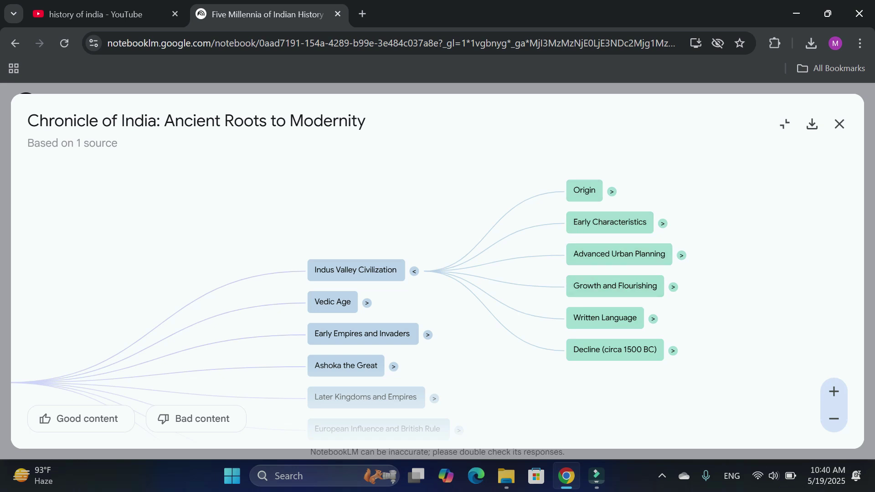
{"action": "left_click", "coordinate": [367, 303]}
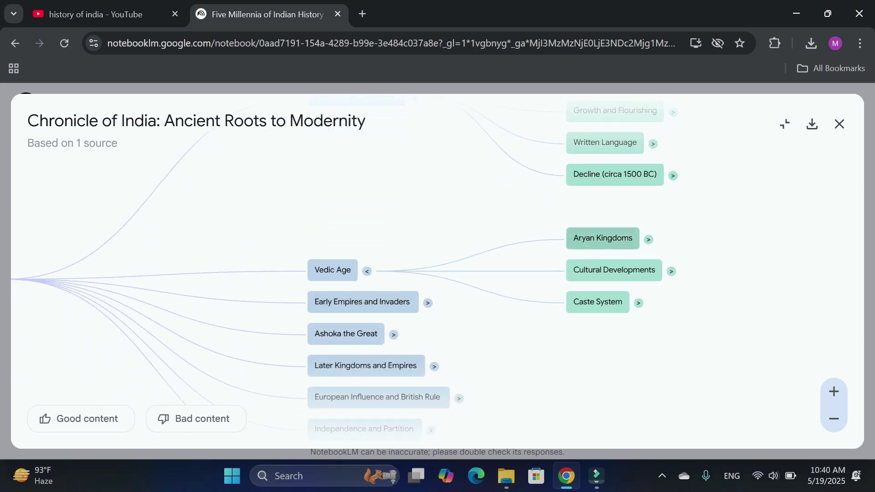
{"action": "left_click", "coordinate": [649, 240]}
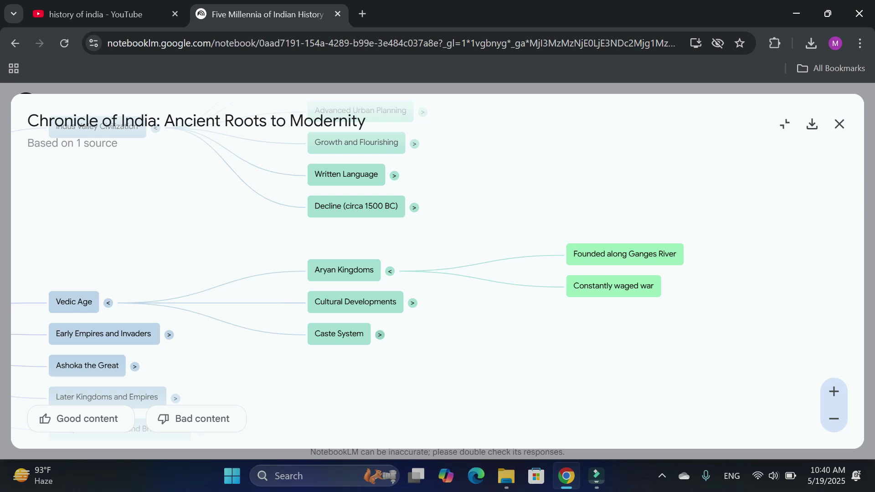
{"action": "left_click", "coordinate": [380, 335]}
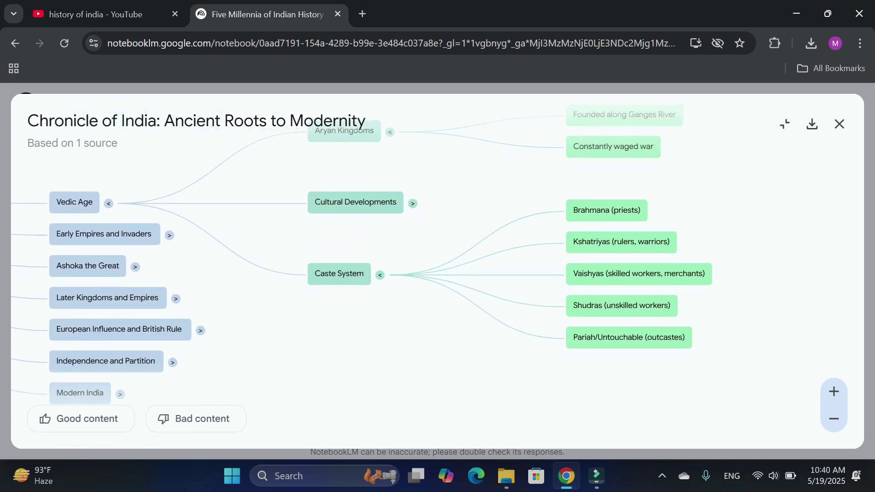
{"action": "scroll", "coordinate": [511, 394], "scroll_direction": "down", "scroll_amount": 2}
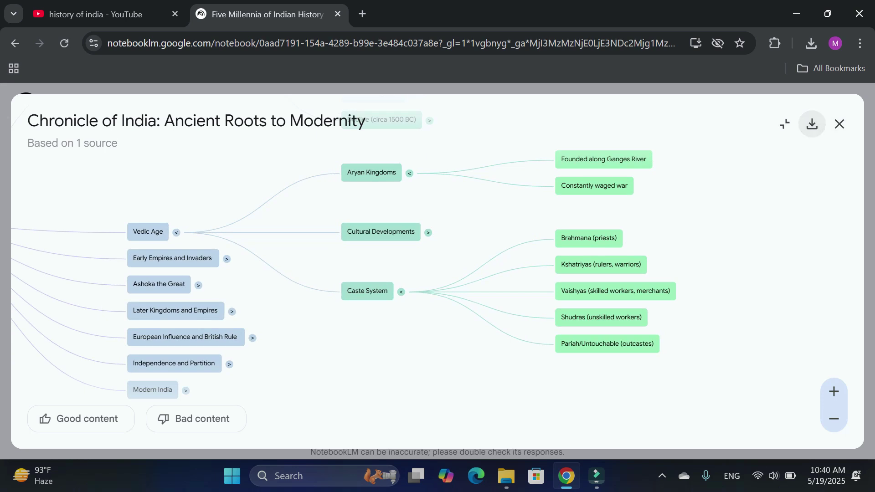
{"action": "left_click", "coordinate": [812, 124]}
Review NotebookLM Mind Map (3).png in Photos, then close the viewer.
{"action": "left_click", "coordinate": [698, 79]}
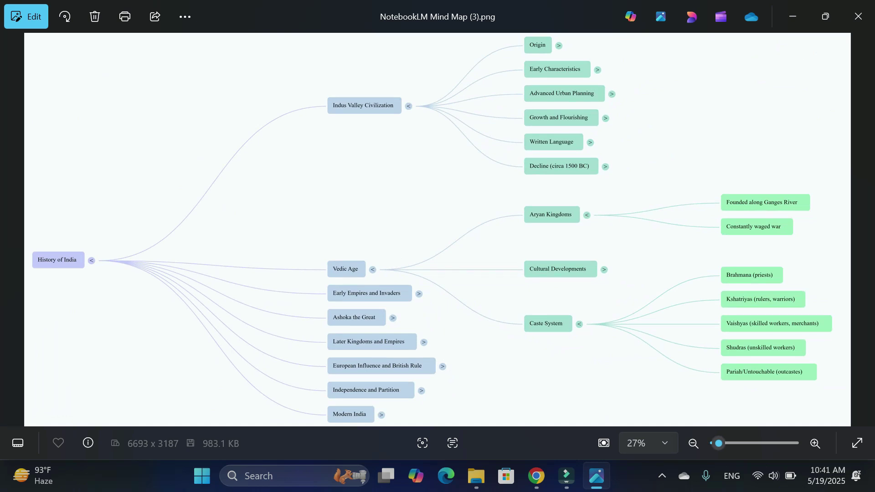
{"action": "scroll", "coordinate": [396, 239], "scroll_direction": "up", "scroll_amount": 1}
{"action": "scroll", "coordinate": [397, 239], "scroll_direction": "down", "scroll_amount": 1}
{"action": "left_click", "coordinate": [859, 17]}
Return to the notebook list, switch to list view and back to grid, and dismiss the new notebook's Add sources dialog.
{"action": "left_click", "coordinate": [15, 43]}
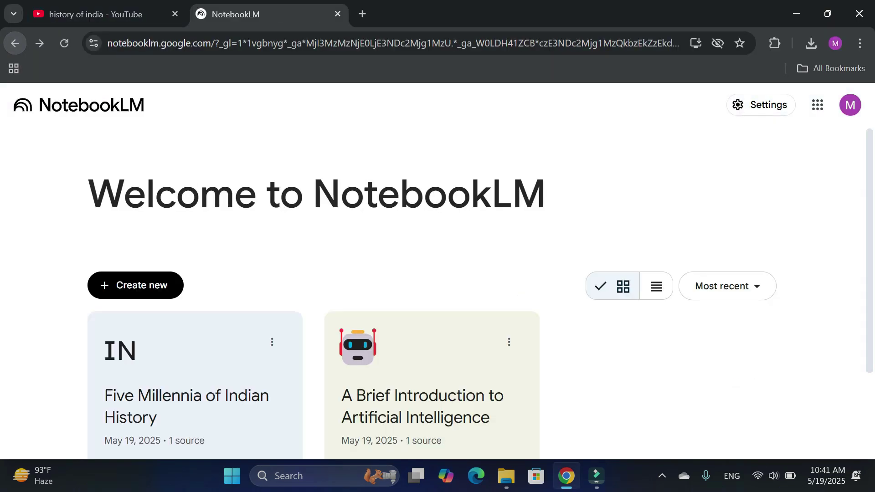
{"action": "scroll", "coordinate": [438, 274], "scroll_direction": "down", "scroll_amount": 2}
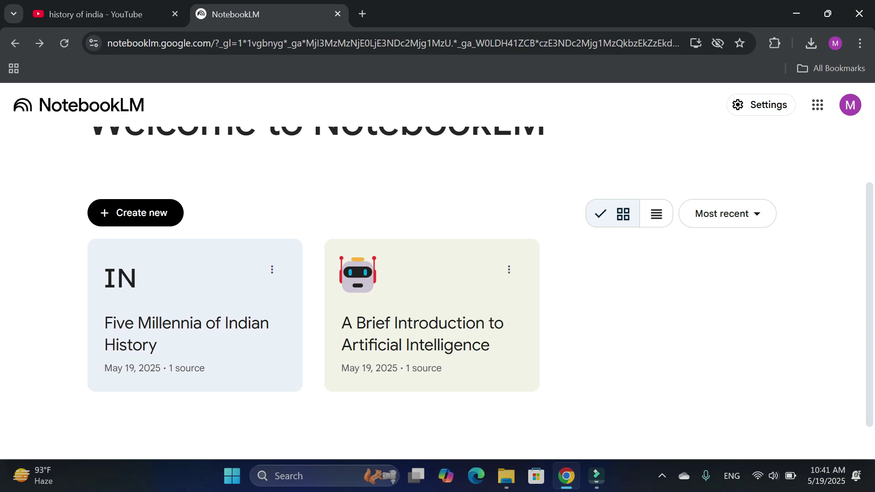
{"action": "left_click", "coordinate": [657, 214]}
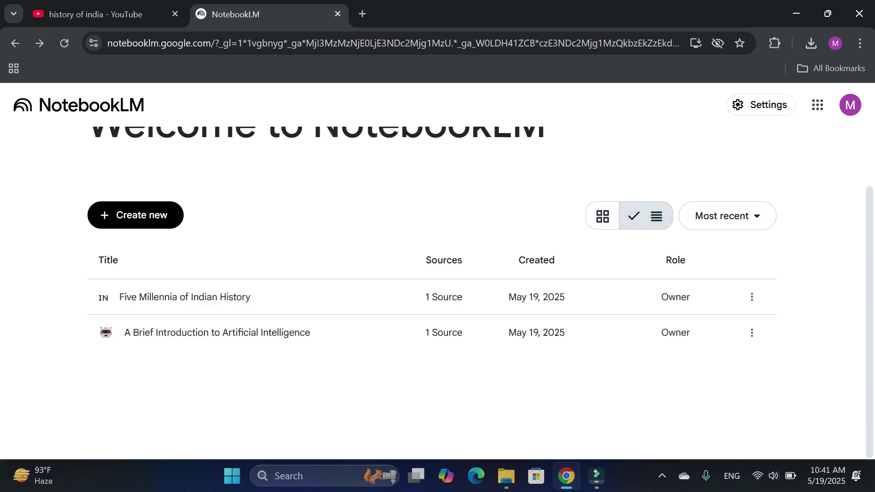
{"action": "left_click", "coordinate": [603, 216]}
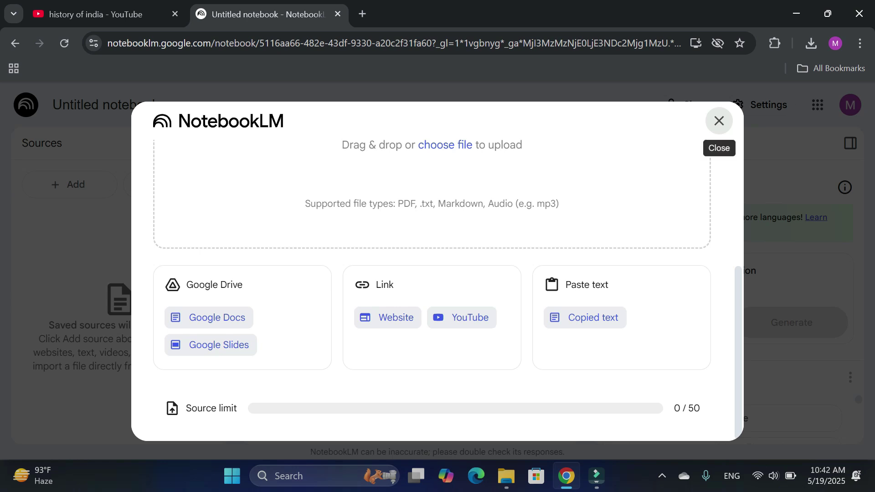
{"action": "left_click", "coordinate": [719, 121]}
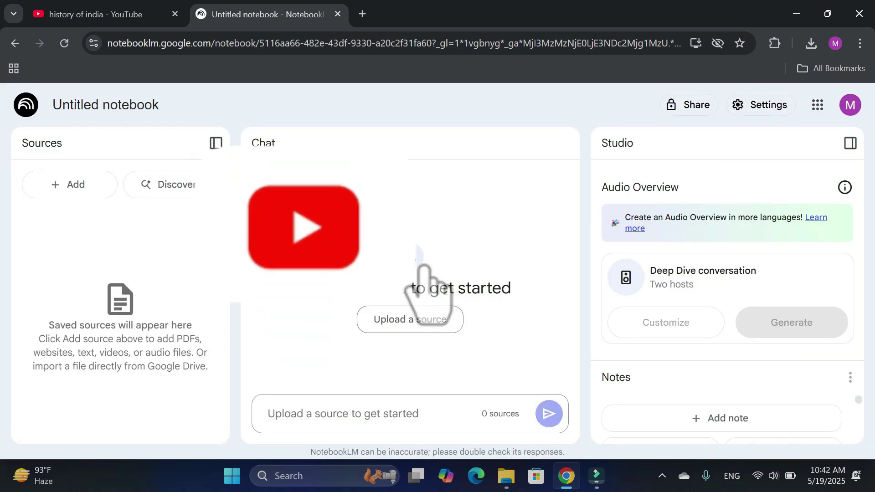